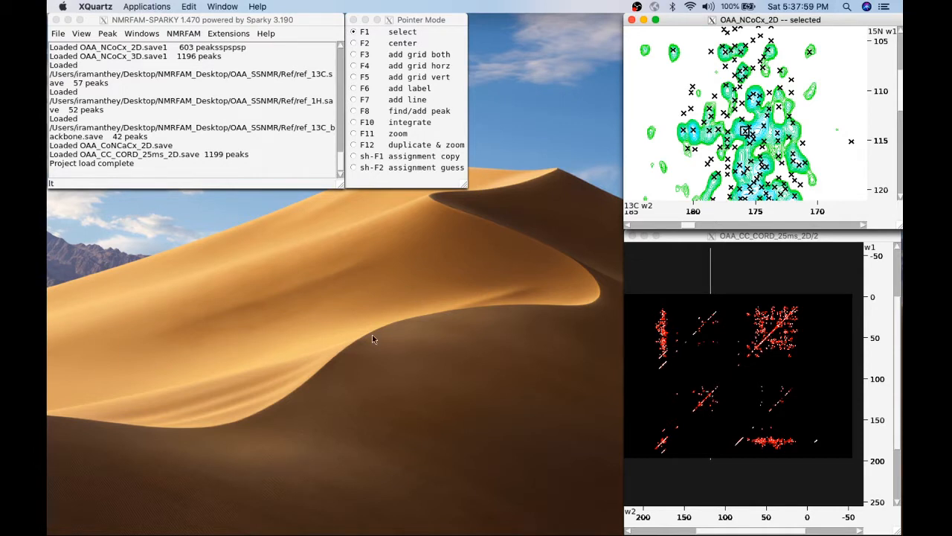
Open the Strip Plot tool with its two-letter command sp and move its window clear of the main window's command log
click(137, 185)
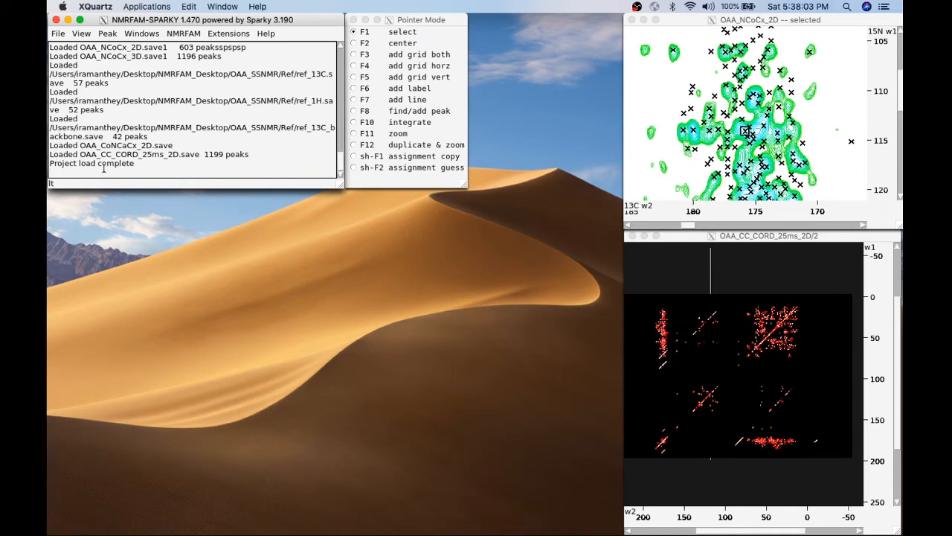
key(s)
key(p)
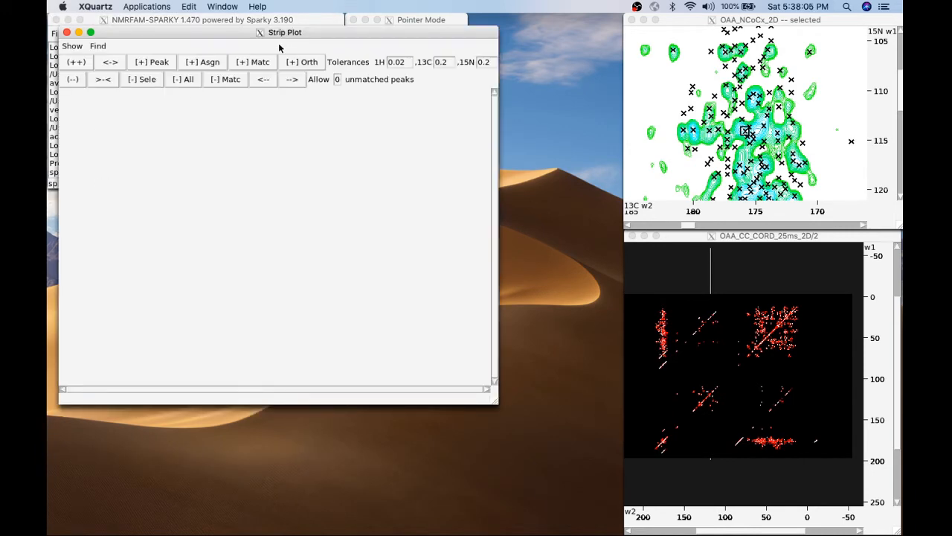
drag(276, 38, 264, 165)
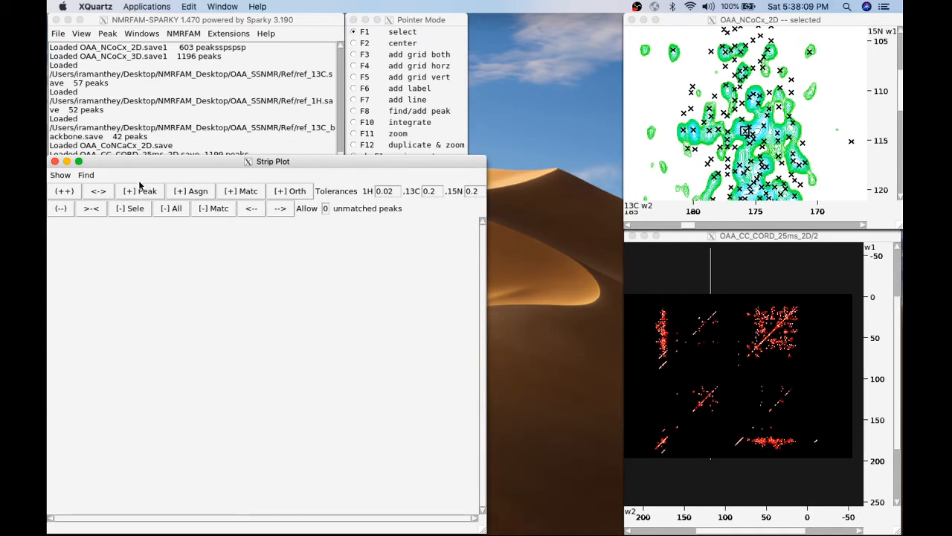
Choose OAA_NCoCx_3D as the only spectrum shown in the strips, keeping spectrum names under each strip
click(62, 176)
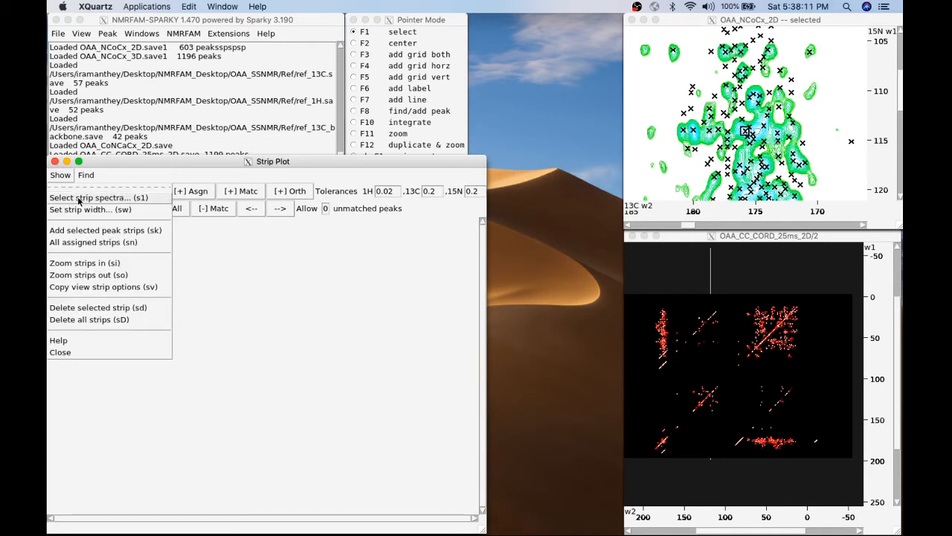
click(73, 196)
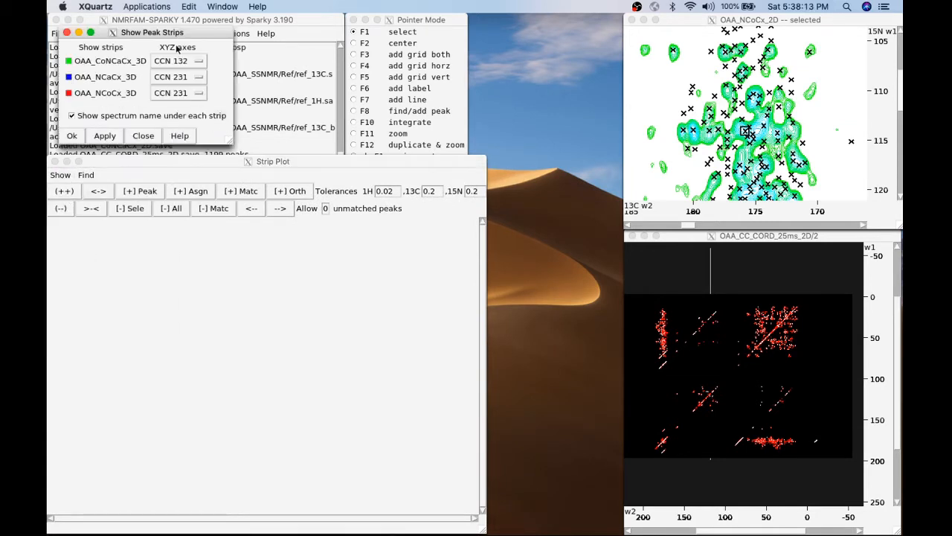
drag(168, 33, 559, 32)
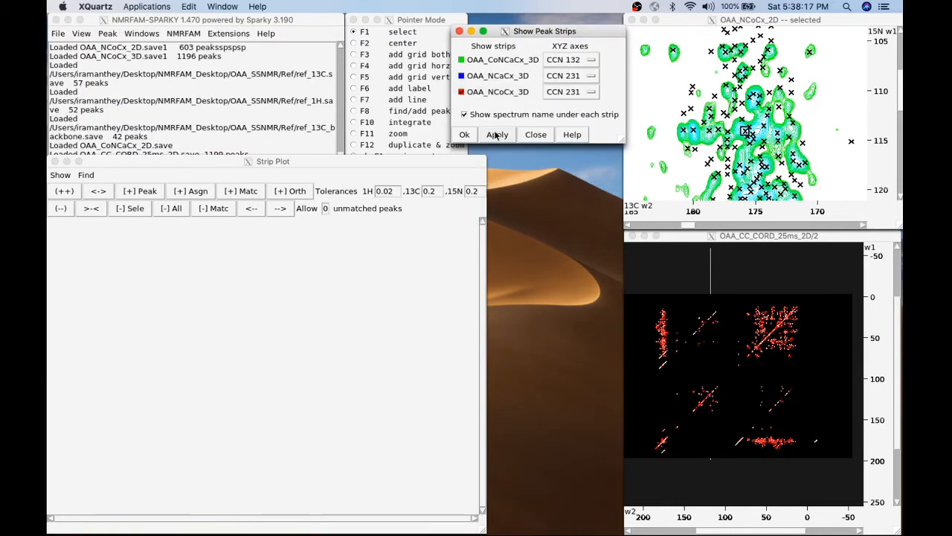
click(468, 134)
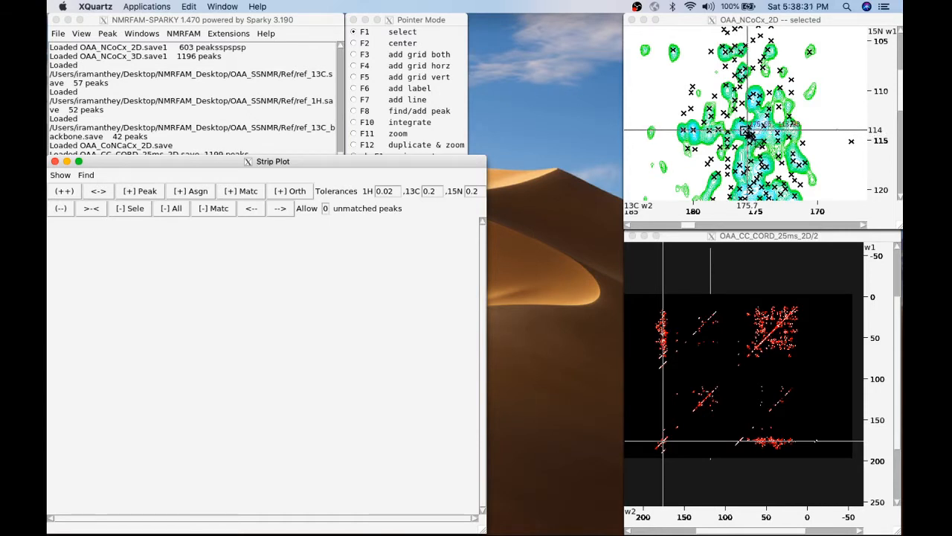
Add a strip for the selected OAA_NCoCx_2D peak, then enlarge and widen it around its cross peaks
click(156, 197)
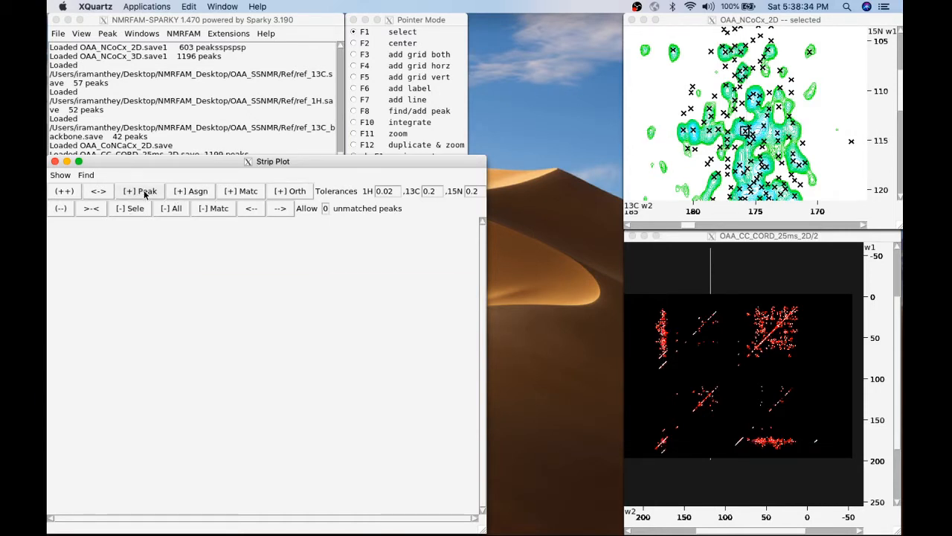
click(64, 191)
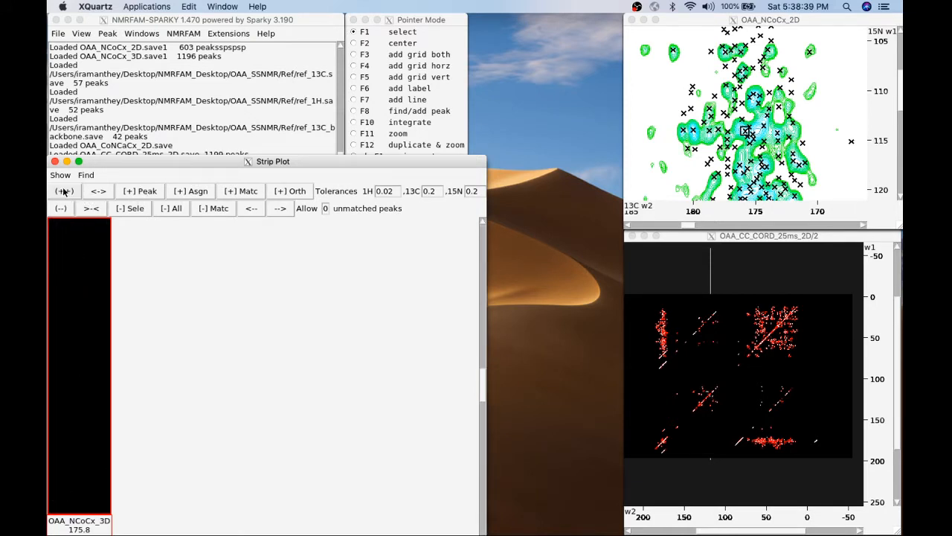
click(103, 192)
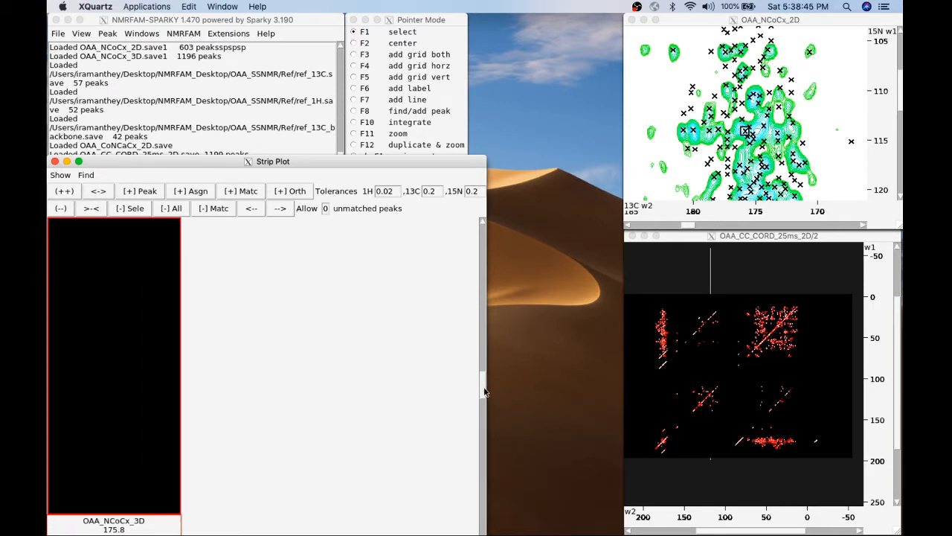
drag(483, 392, 480, 327)
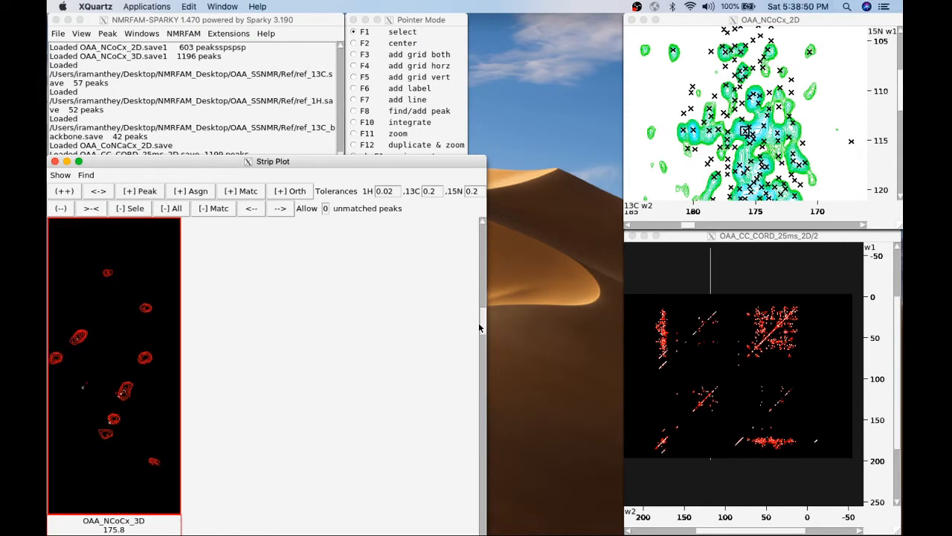
click(99, 191)
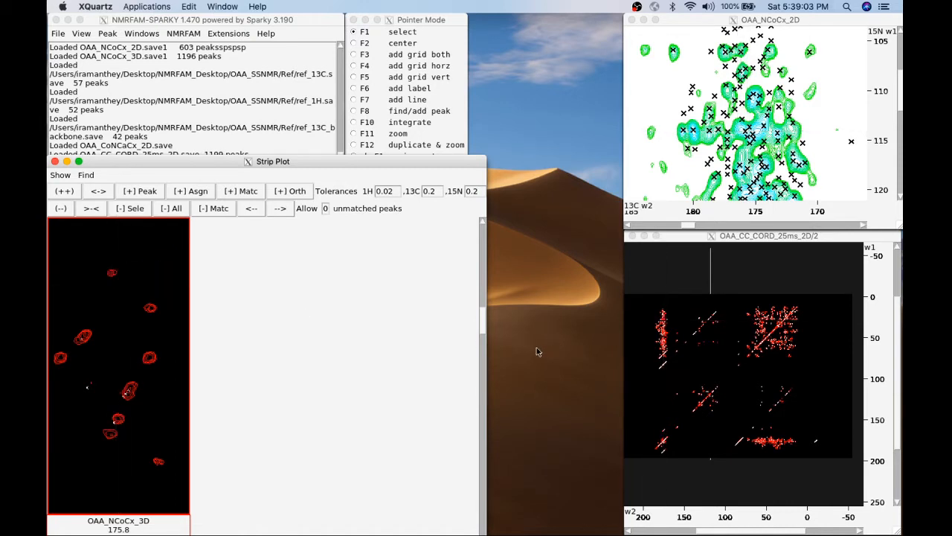
Zoom the OAA_CC_CORD_25ms_2D/2 spectrum in on the carbonyl cross peaks around 175 ppm in w2
click(764, 238)
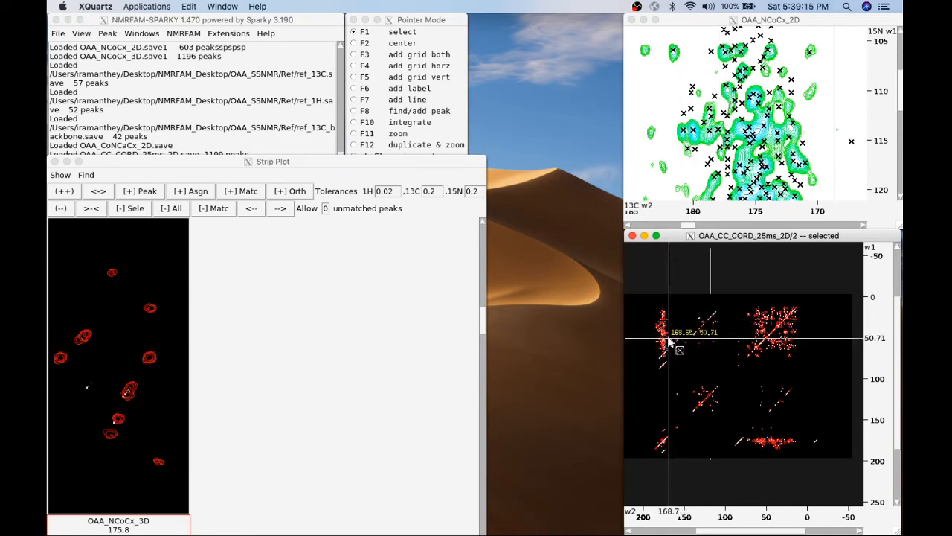
scroll(668, 337, down, 6)
scroll(668, 335, up, 1)
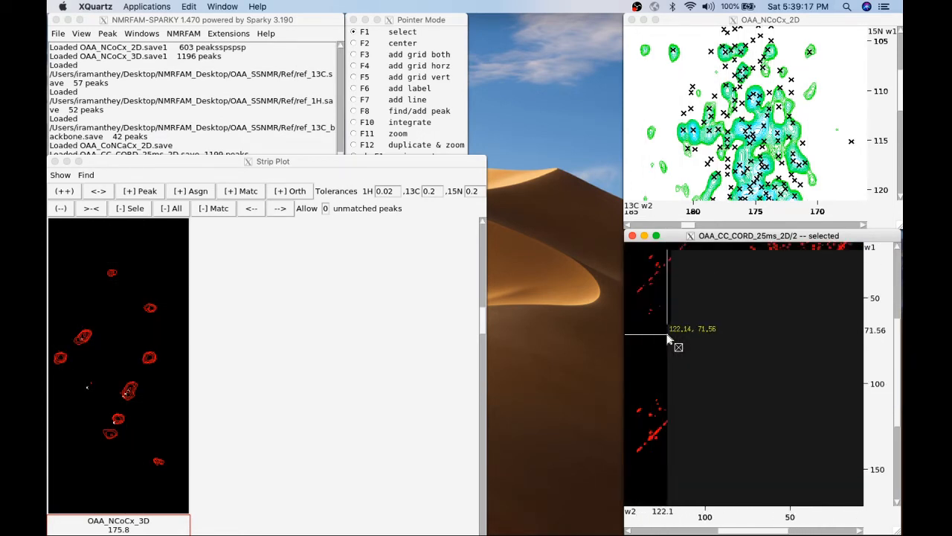
drag(784, 531, 745, 530)
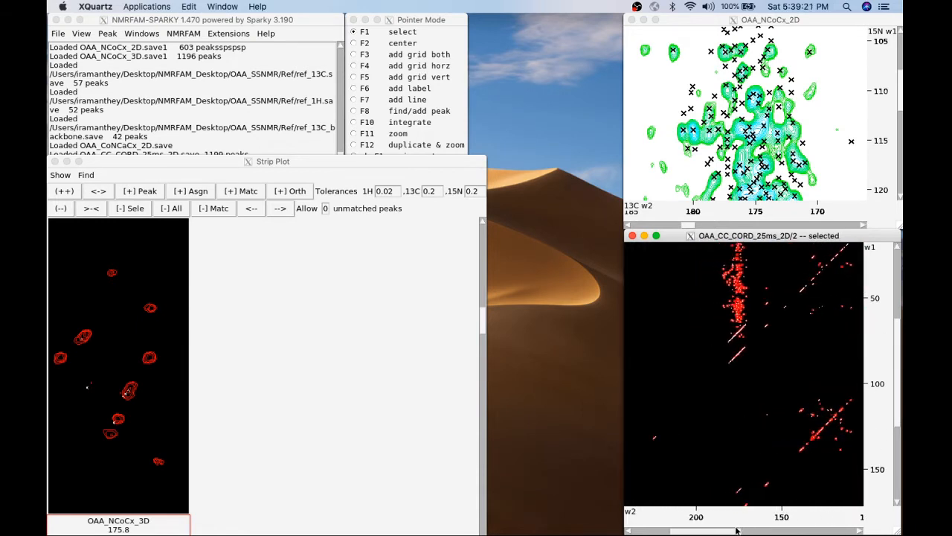
drag(899, 397, 898, 376)
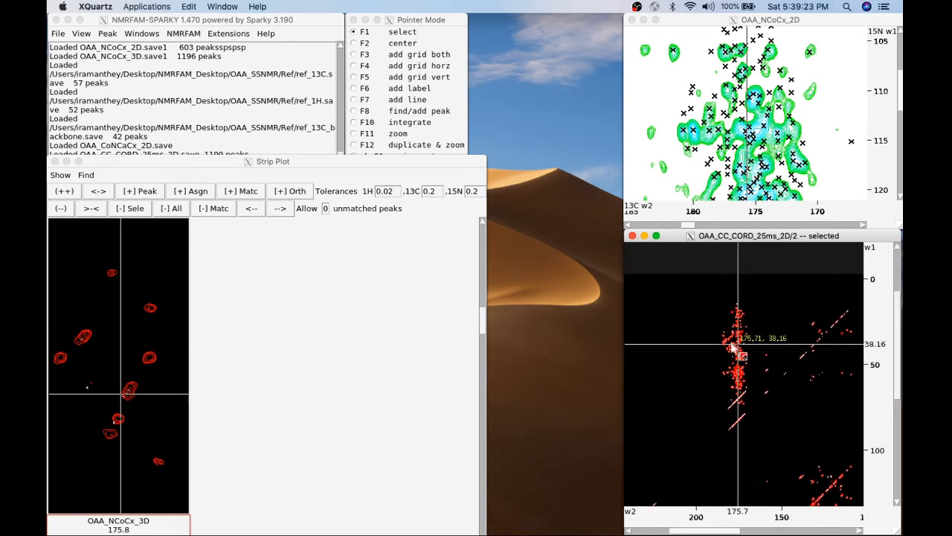
scroll(723, 343, down, 1)
scroll(726, 343, up, 2)
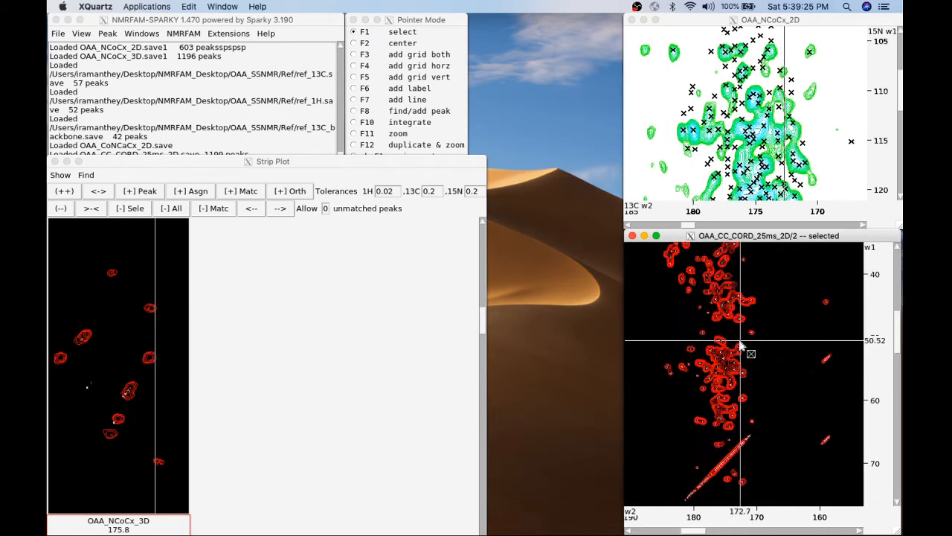
drag(892, 338, 891, 317)
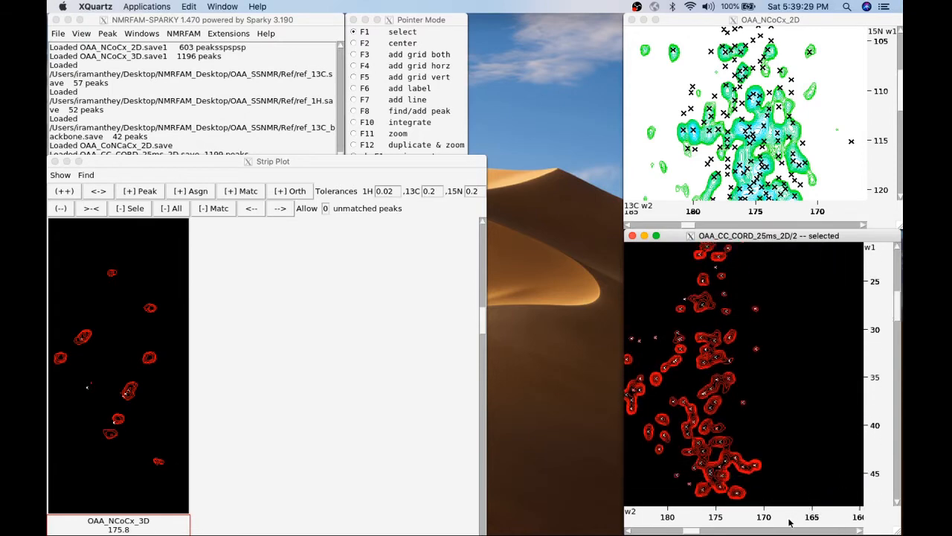
Examine the CC peaks at about 170–182 ppm in w2 and 30–44 ppm in w1 against the peaks in the NCoCx strip
drag(687, 531, 684, 531)
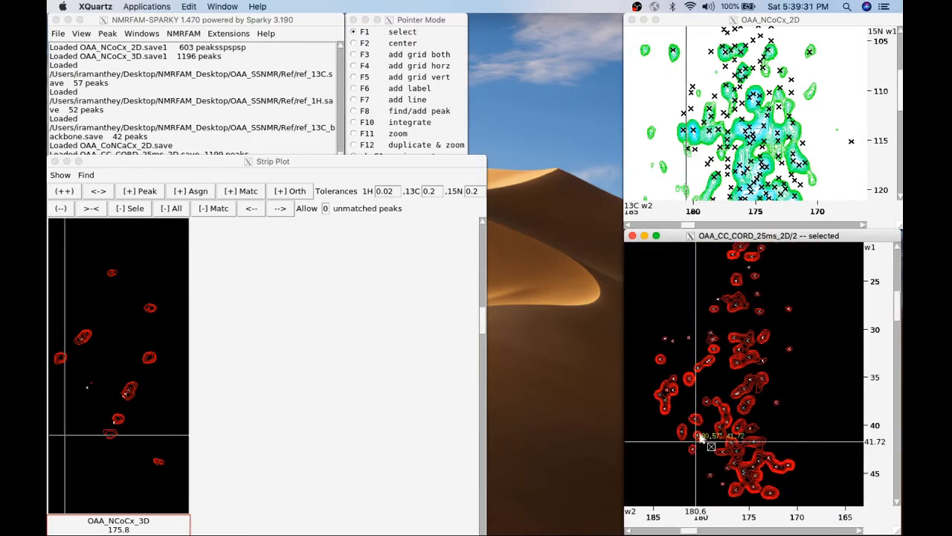
scroll(698, 428, up, 2)
key(z)
key(i)
key(z)
key(i)
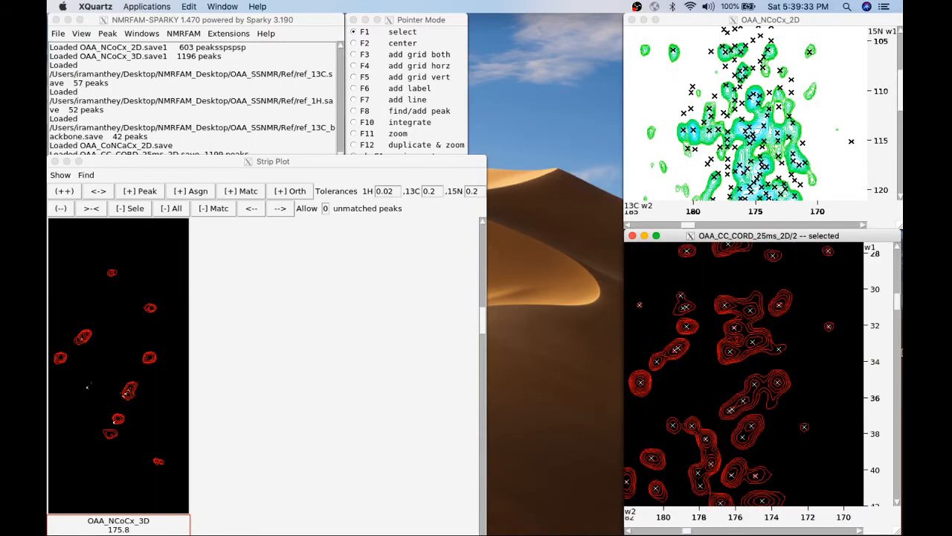
drag(897, 302, 897, 298)
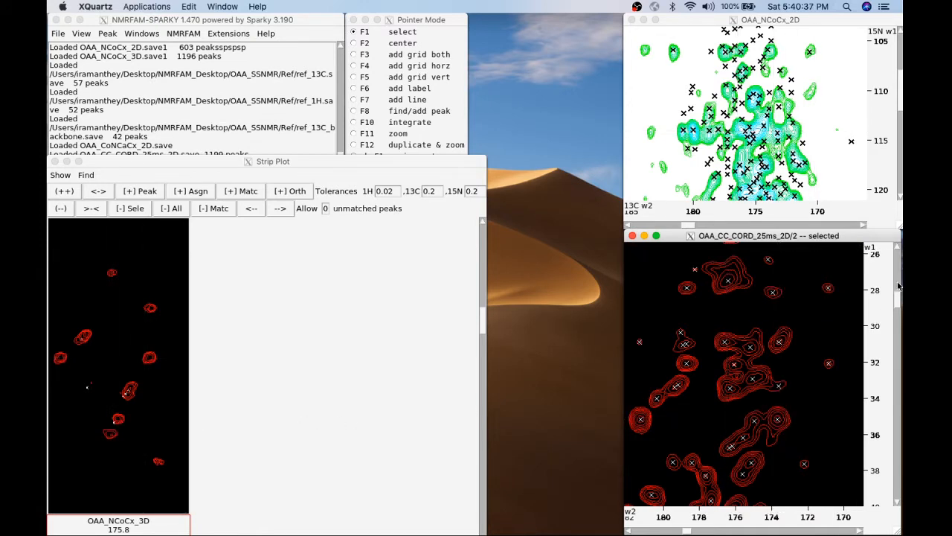
drag(897, 297, 898, 306)
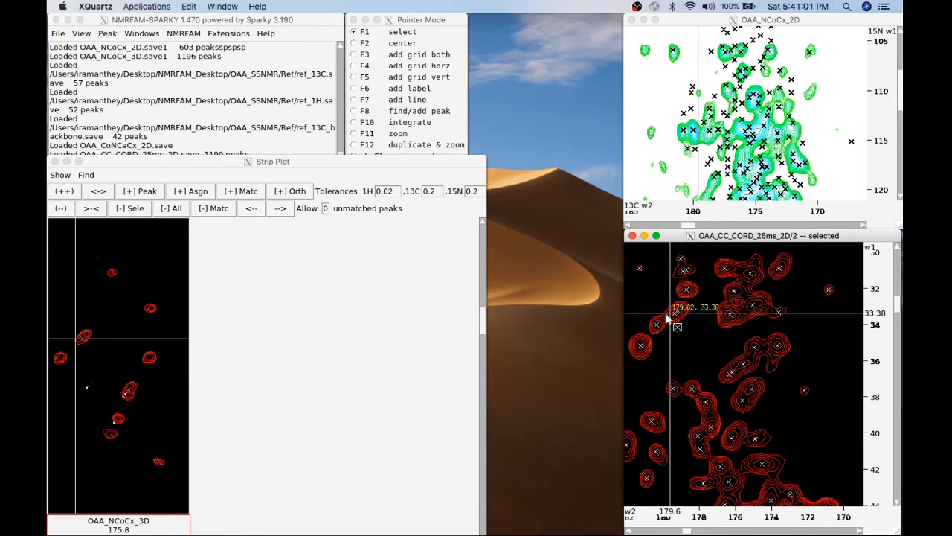
click(84, 342)
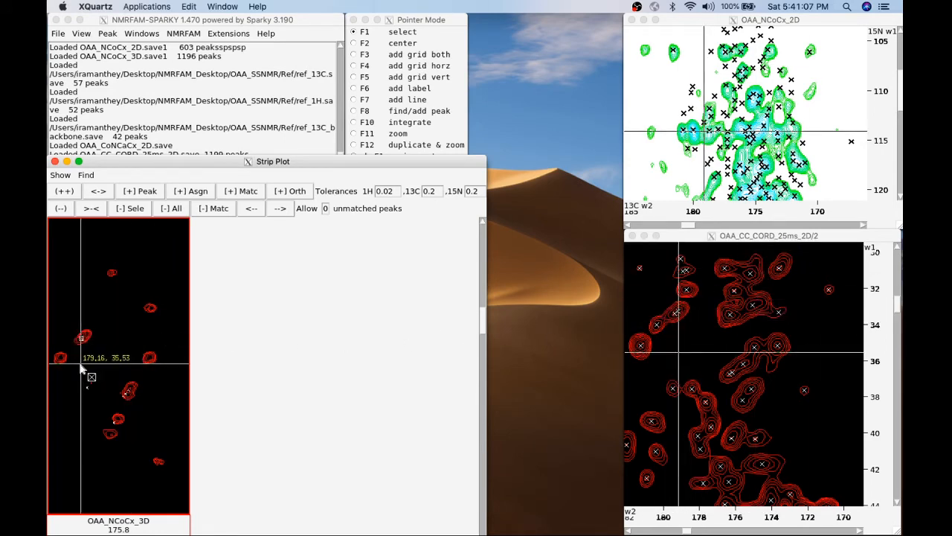
click(150, 263)
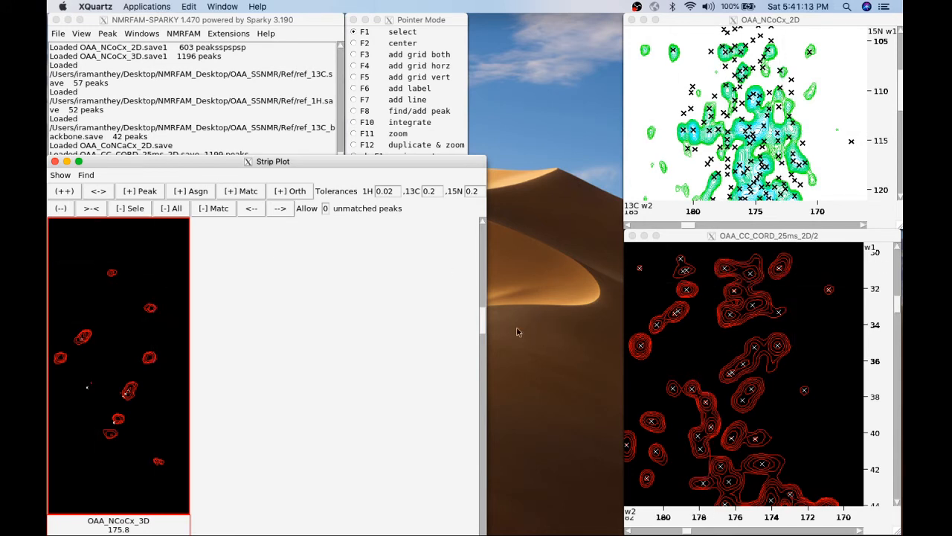
Open the Transfer/assign peaks tool with its two-letter command TP and move its dialog clear of the command log
click(301, 27)
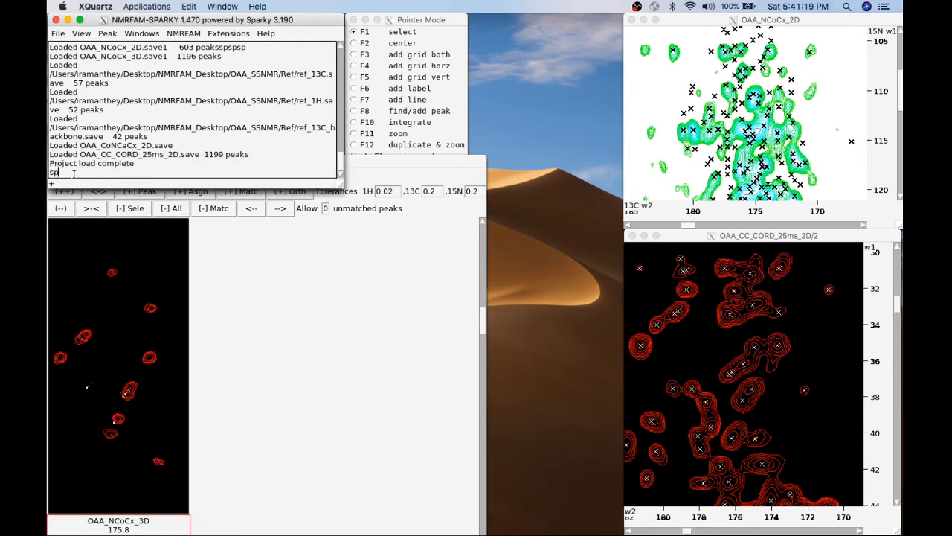
key(p)
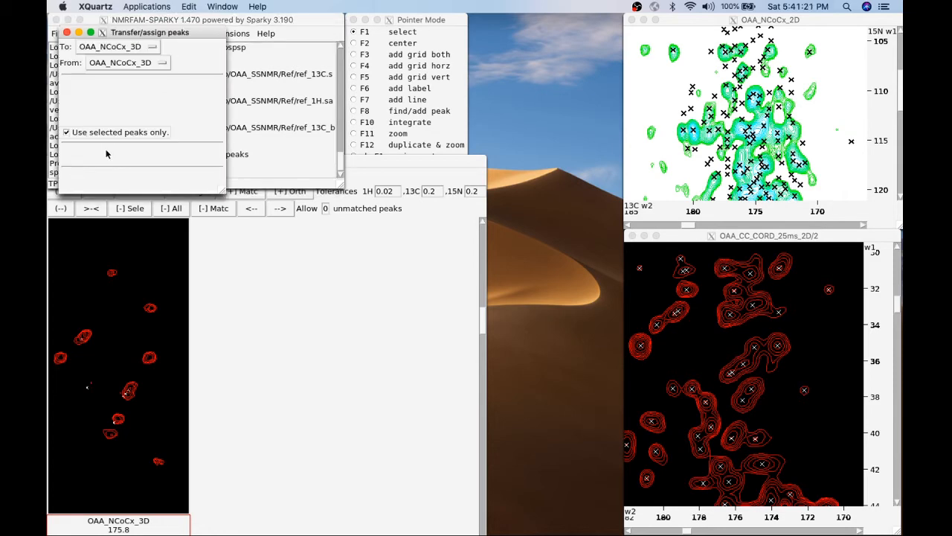
drag(125, 35, 527, 21)
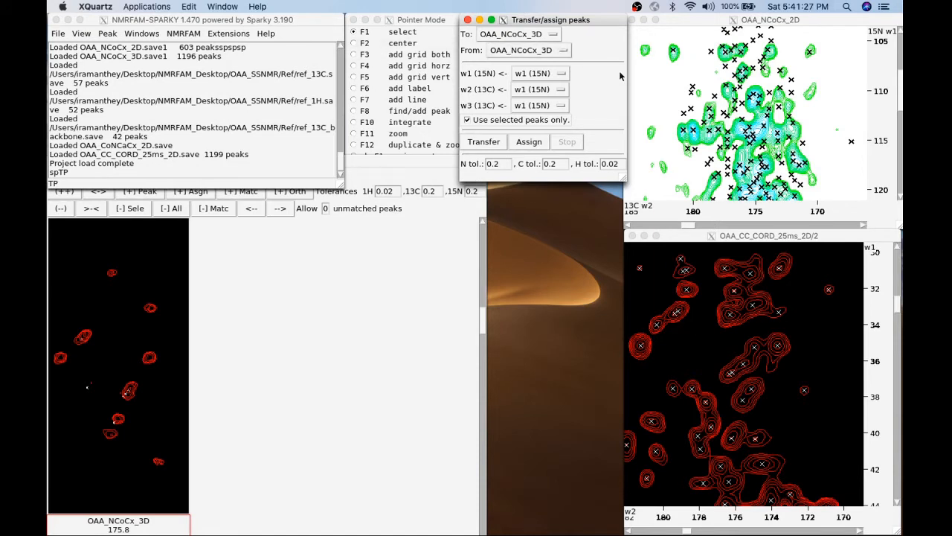
Set OAA_CC_CORD_25ms_2D:2 as the source spectrum for transferring peaks to OAA_NCoCx_3D
click(805, 238)
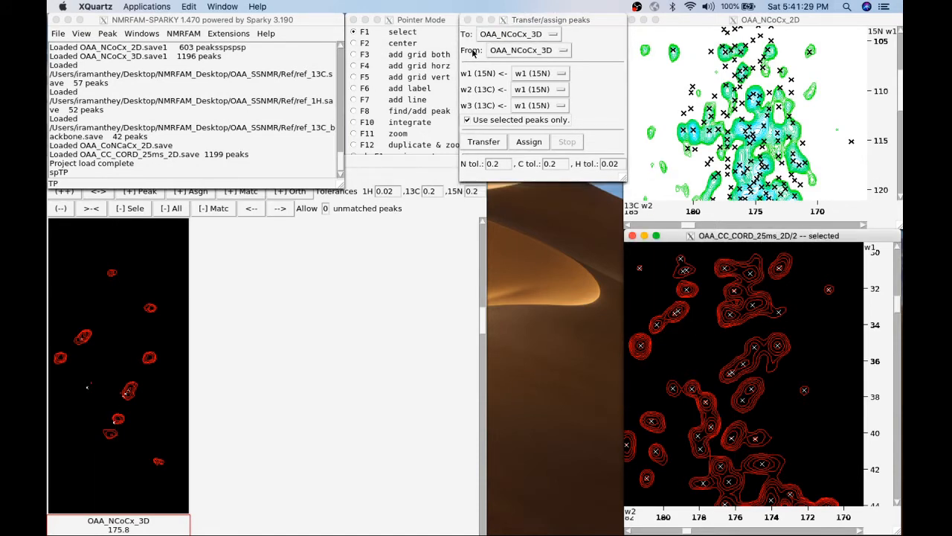
click(541, 52)
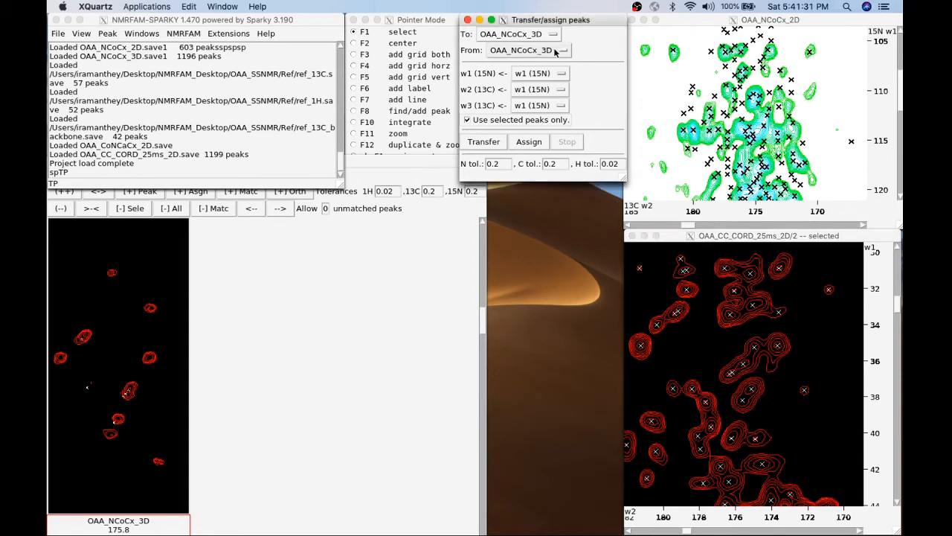
click(547, 51)
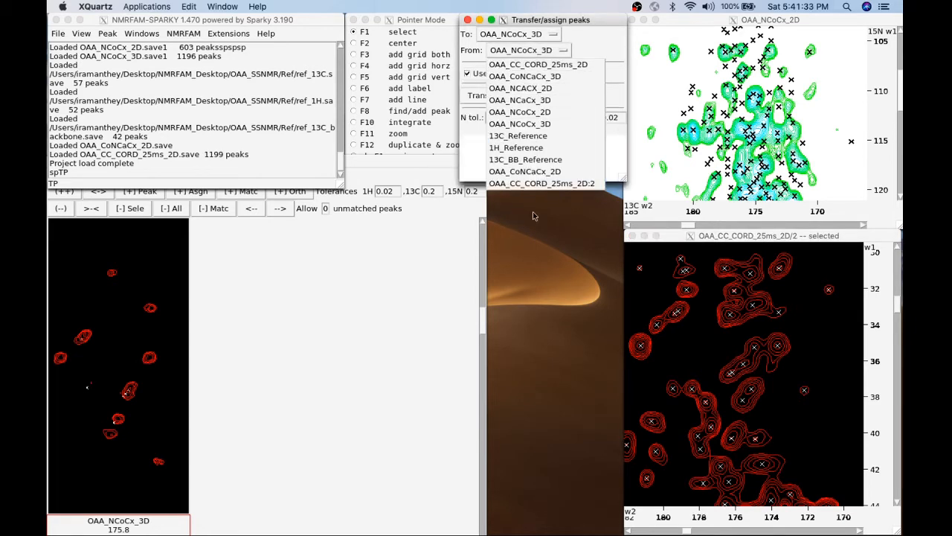
click(547, 185)
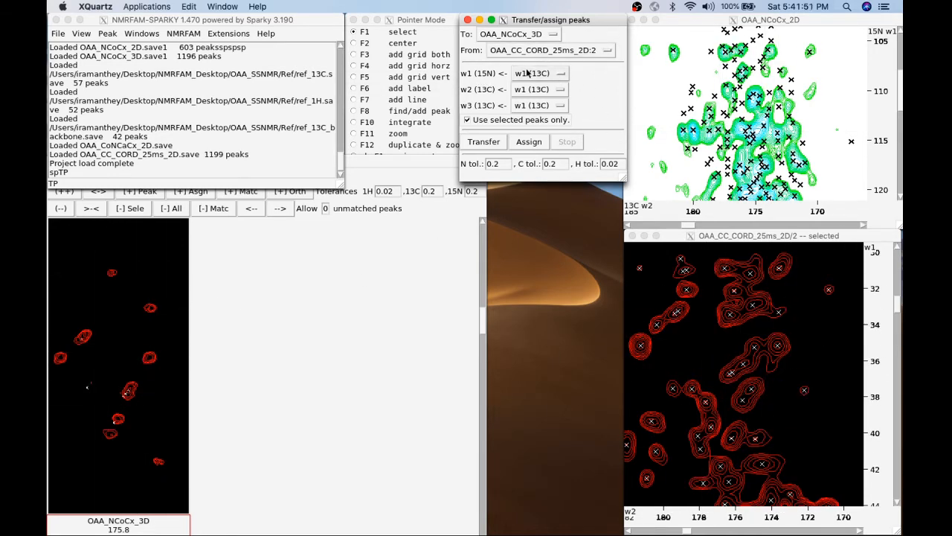
Map the target's w1 (15N) to Current Z-plane and w2 (13C) to the source's w2 (13C), then make the CC spectrum active
click(546, 90)
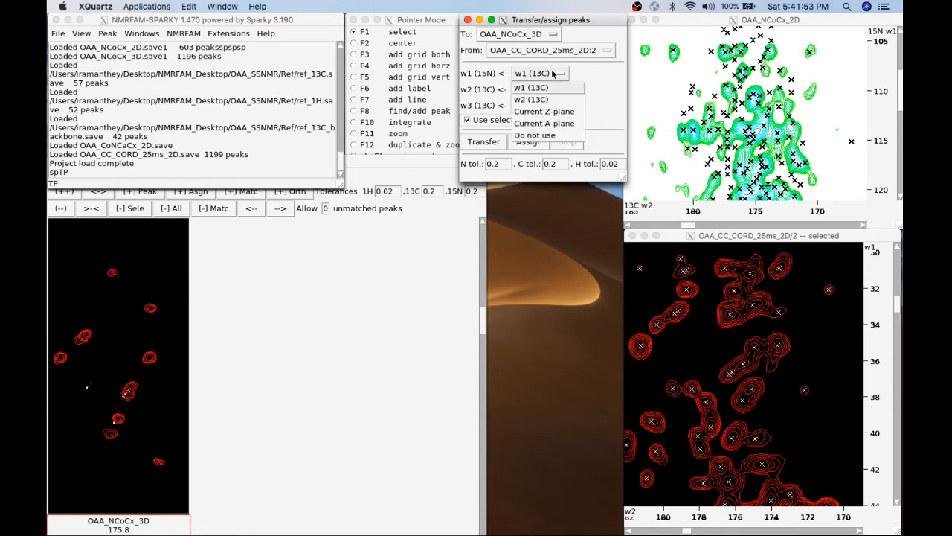
click(539, 112)
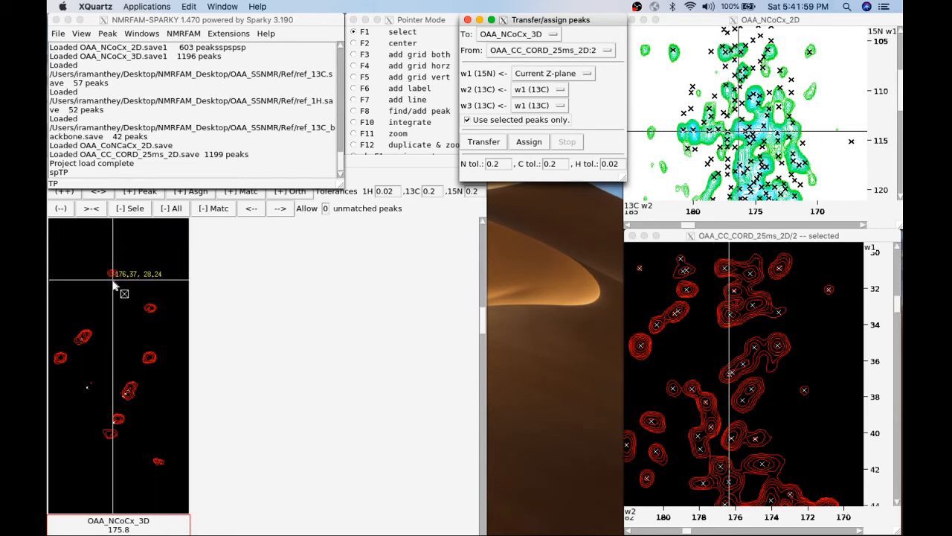
click(531, 91)
click(547, 109)
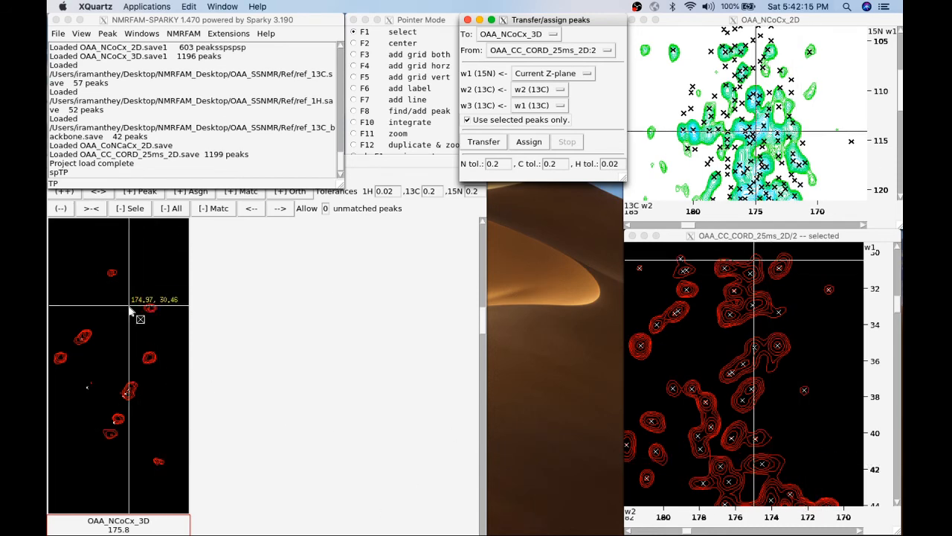
click(898, 309)
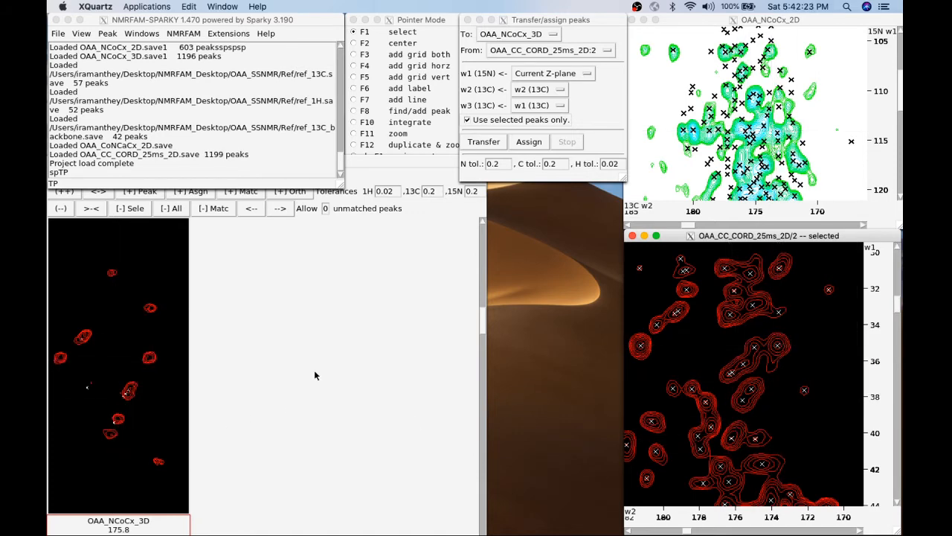
Select the CC peaks matching the strip: w1 about 35 ppm at w2 174 and 181, plus w1 about 27.5 and 42 ppm at w2 177
drag(771, 337, 785, 353)
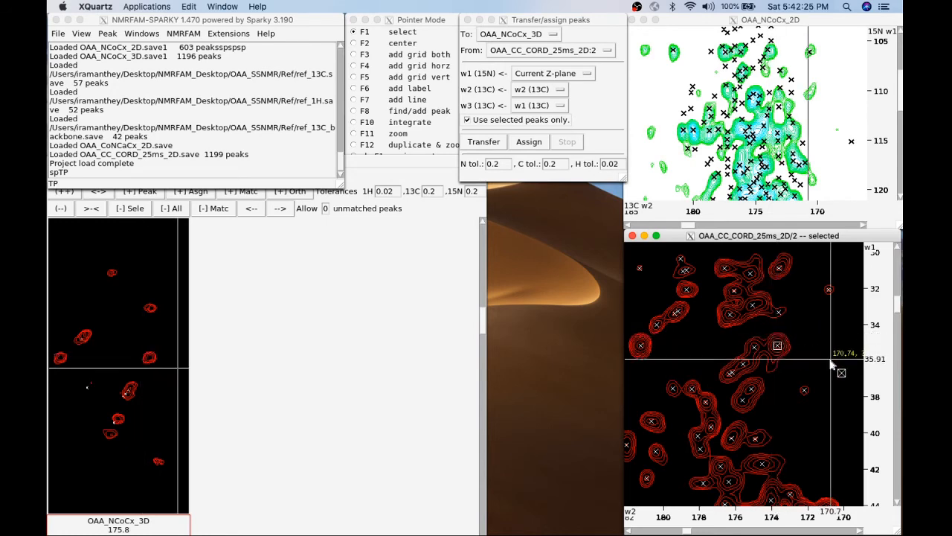
drag(898, 305, 898, 302)
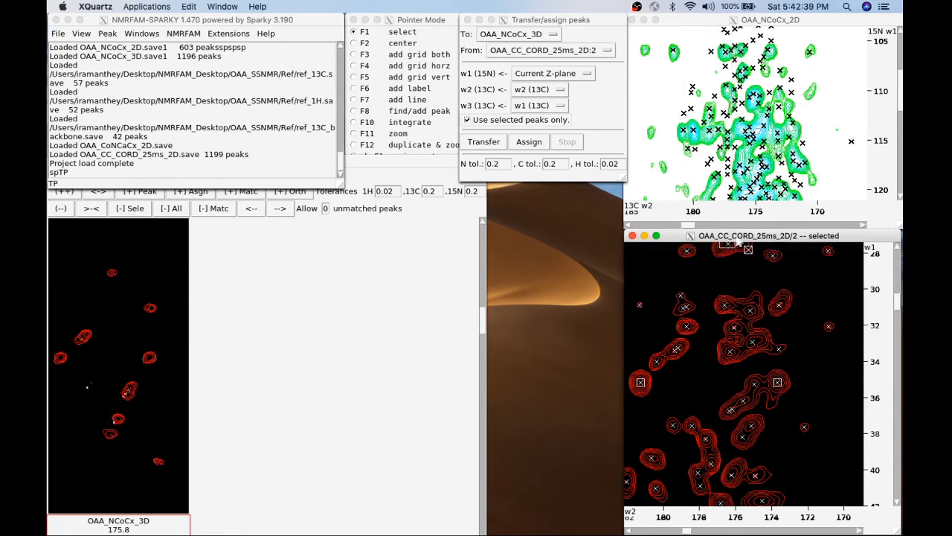
click(733, 249)
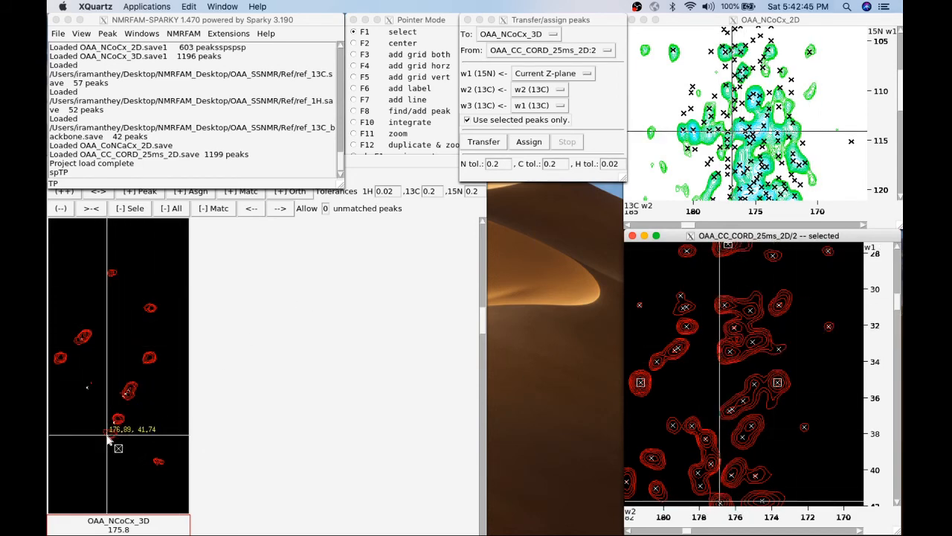
drag(727, 496, 715, 508)
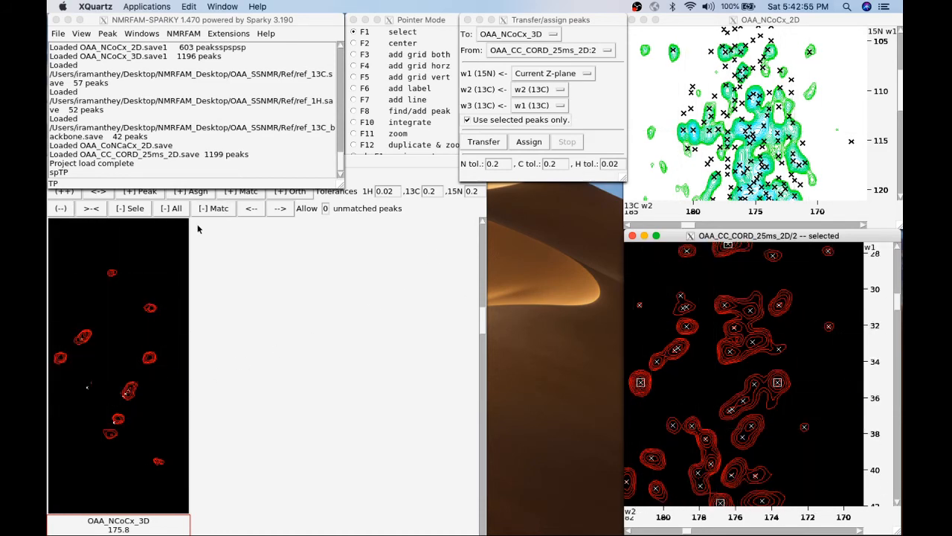
Make the OAA_NCoCx_3D strip the current view and transfer the selected CC peaks into it
click(153, 253)
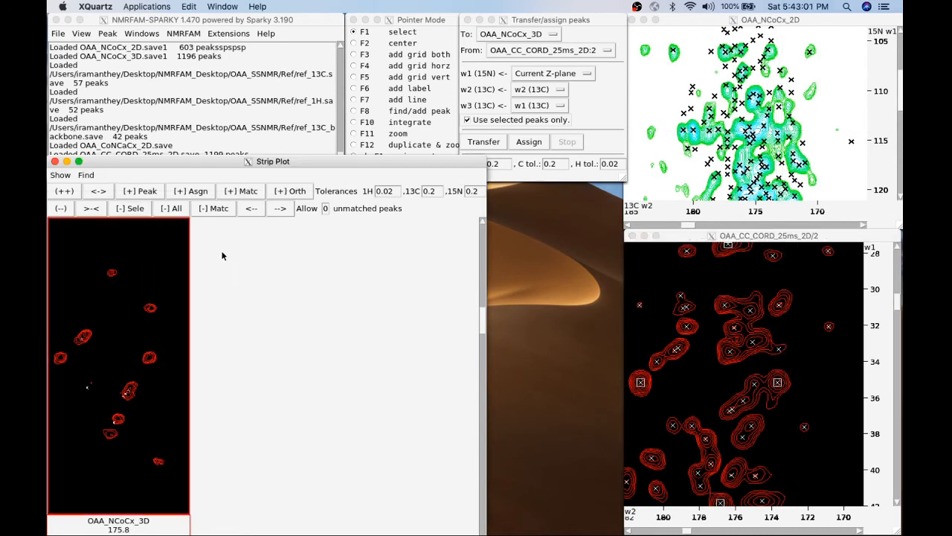
click(574, 27)
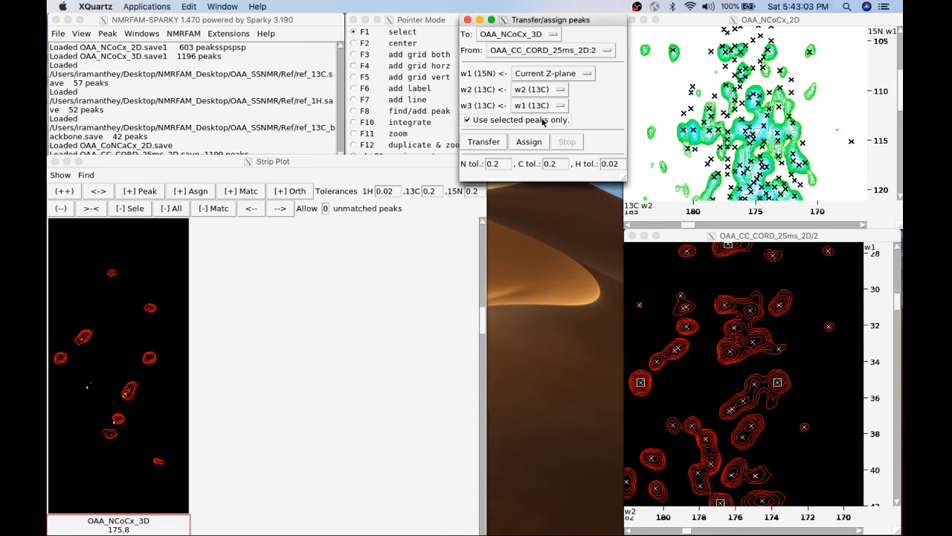
click(254, 287)
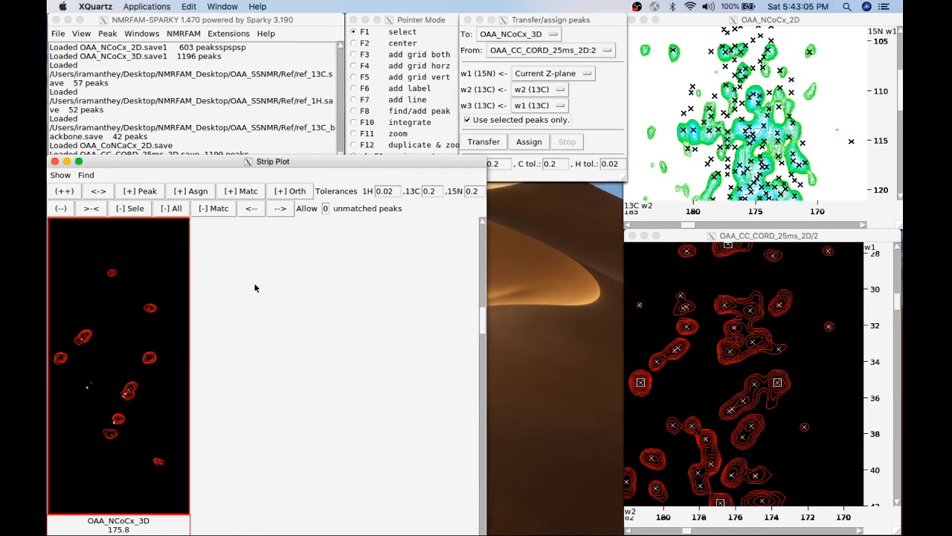
click(491, 142)
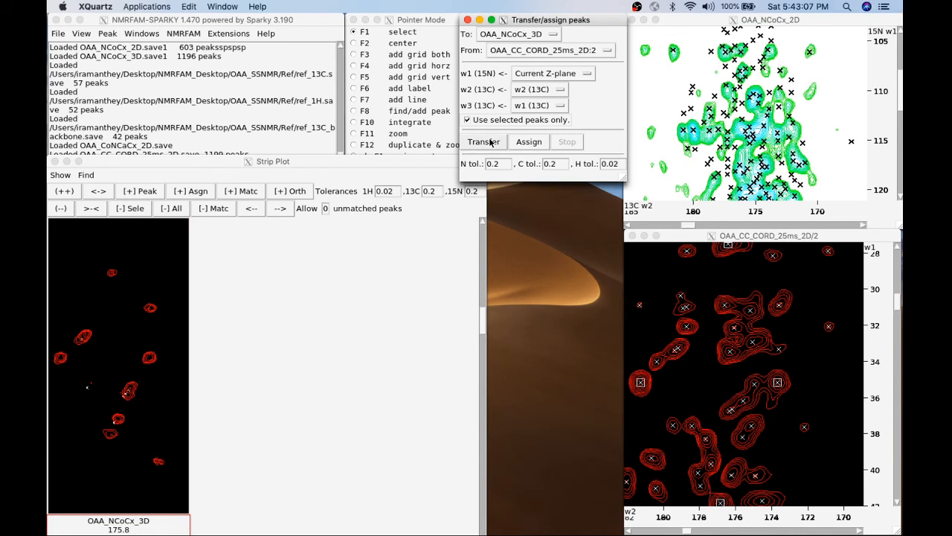
click(491, 142)
Move the ?-?-? label of the transferred peak near w3 27.5 ppm clear above its contour and select the label
click(67, 191)
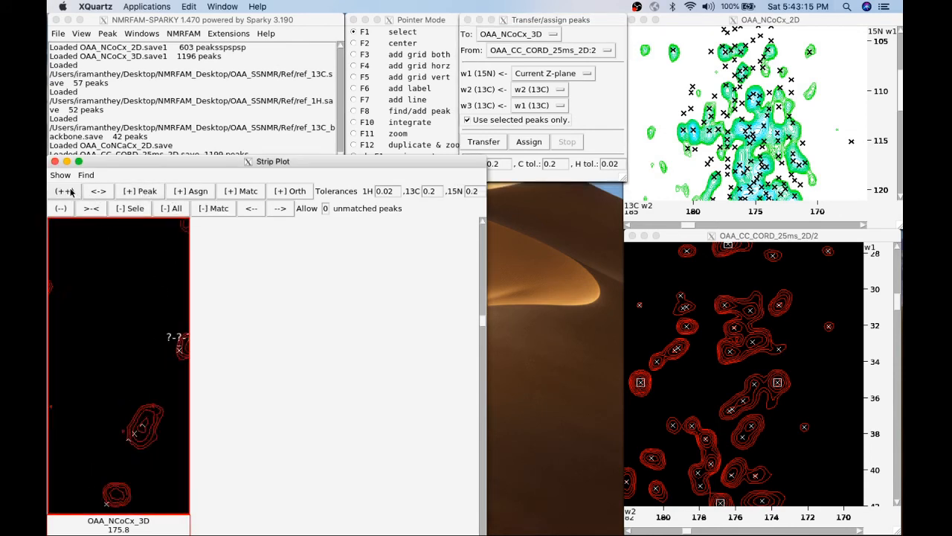
drag(485, 328, 480, 318)
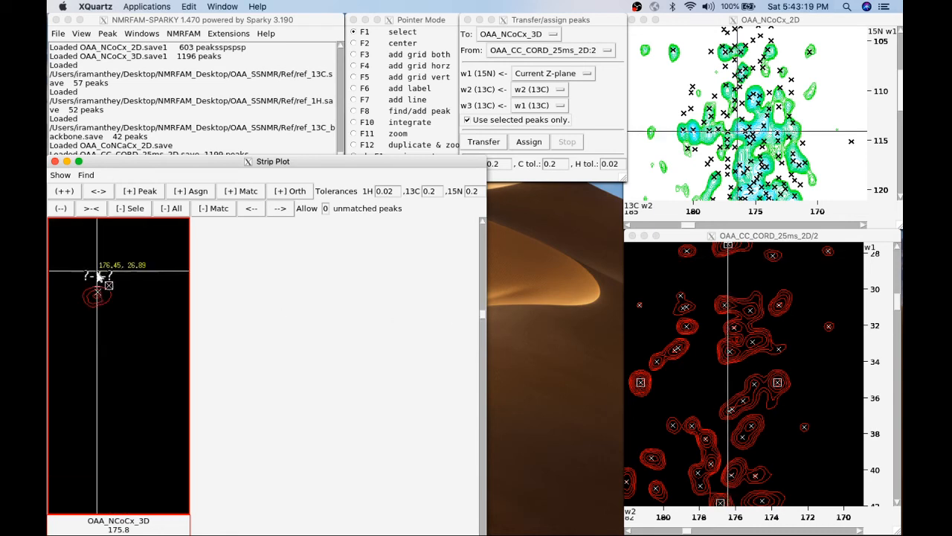
drag(101, 274, 143, 246)
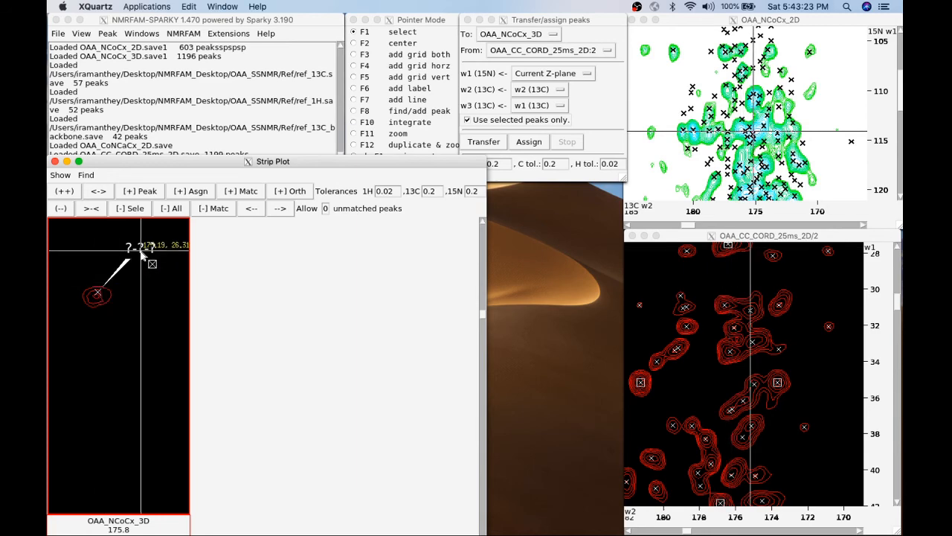
drag(142, 247, 96, 238)
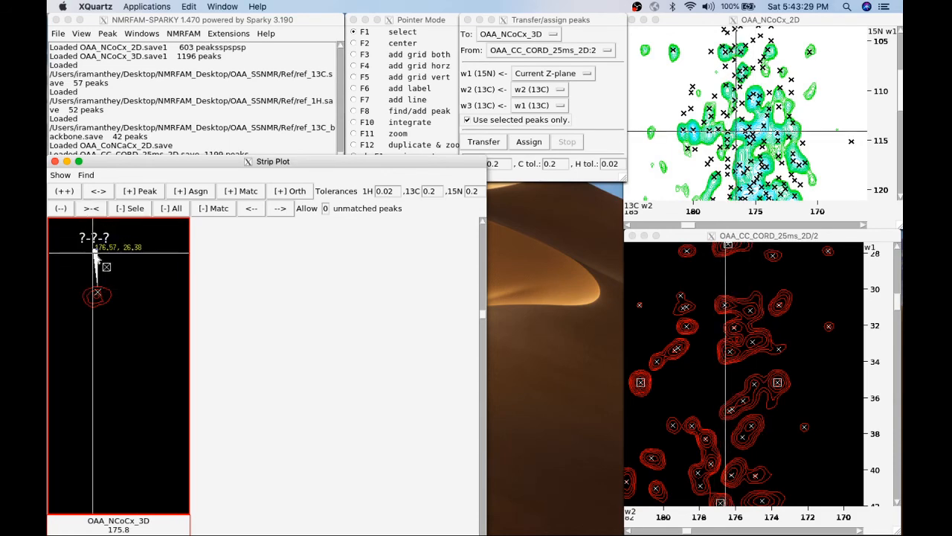
click(103, 238)
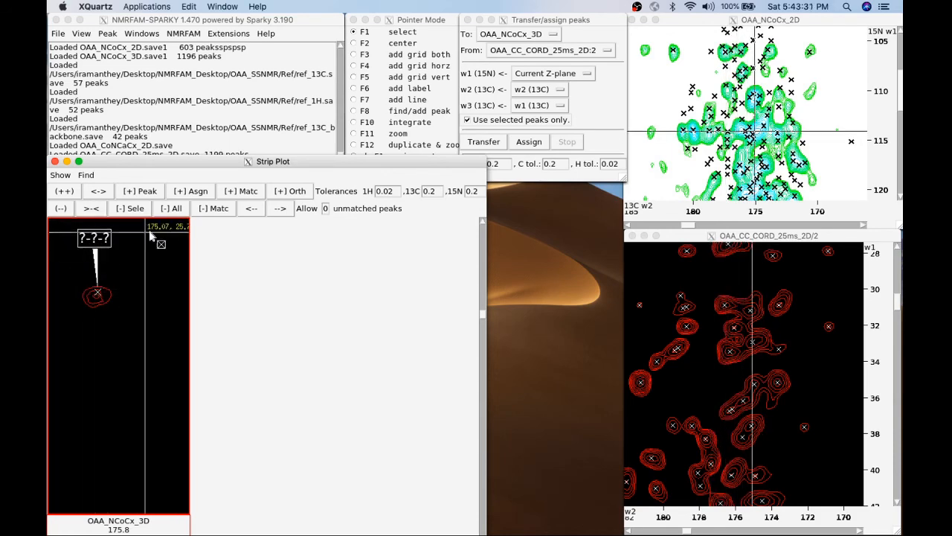